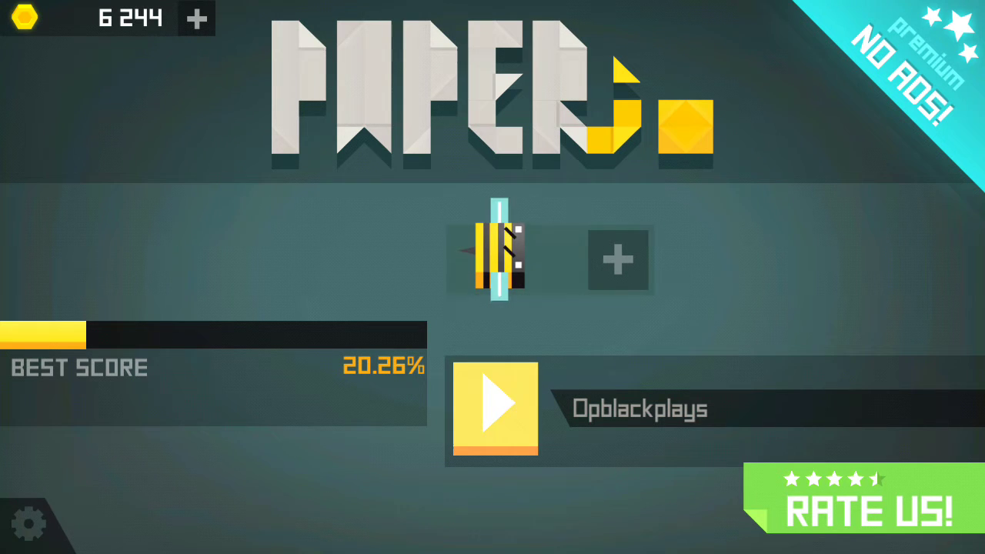
Start a bee round and close a first loop to claim yellow territory
click(495, 408)
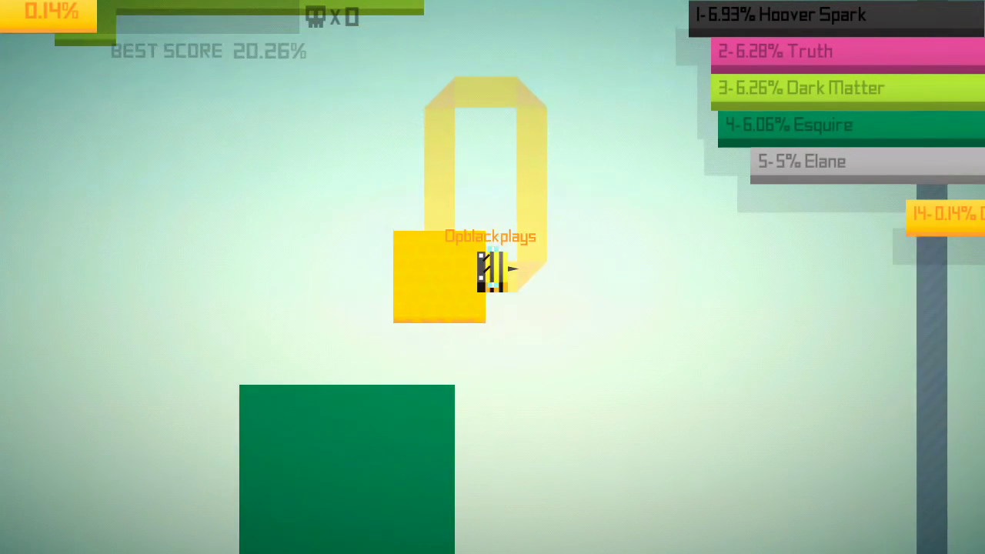
key(Up)
key(Left)
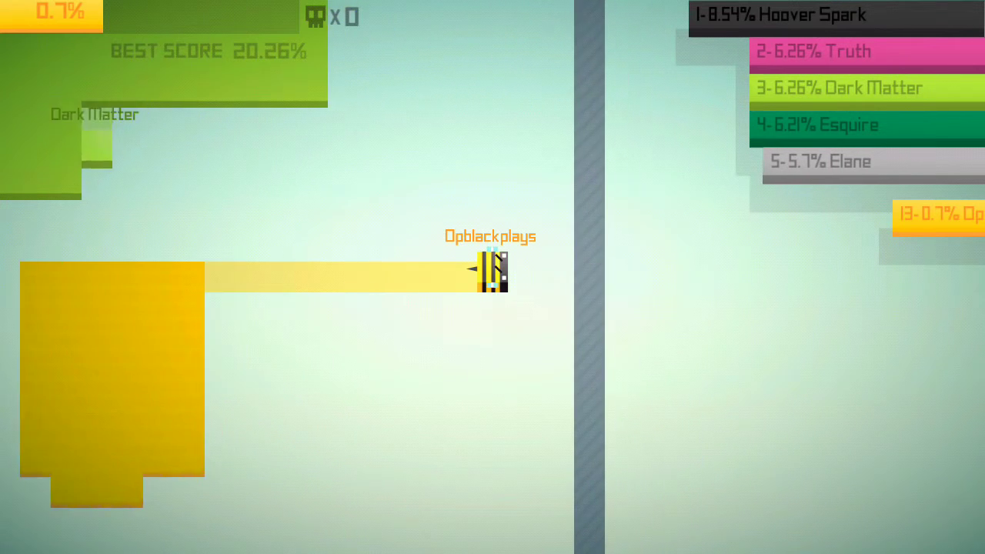
key(Up)
key(Right)
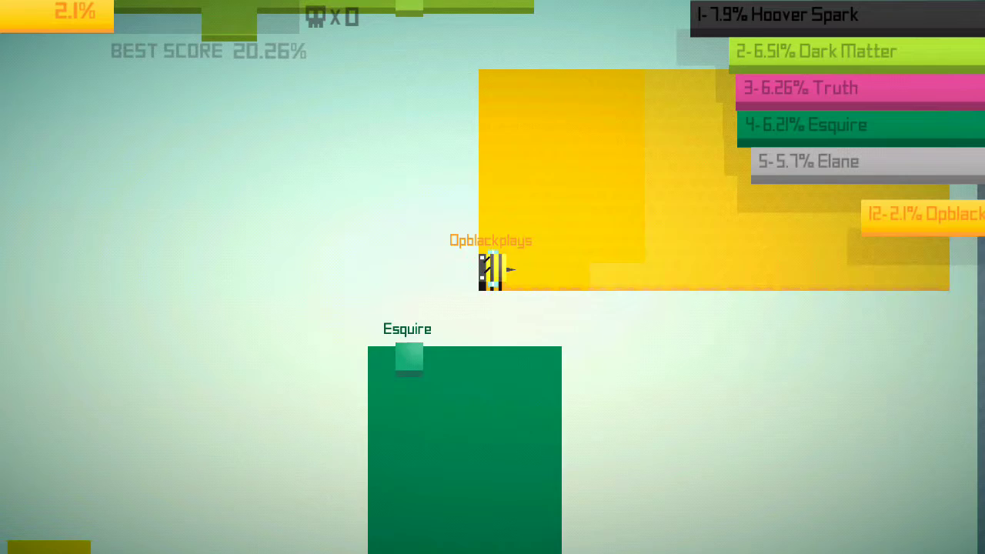
key(Down)
Loop out to the right and back to expand the yellow territory
key(Left)
key(Up)
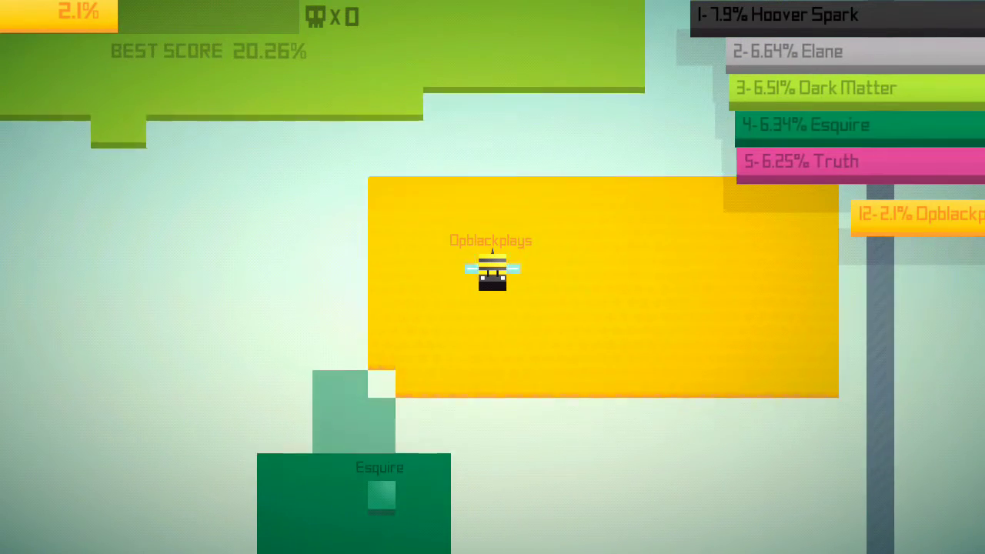
key(Right)
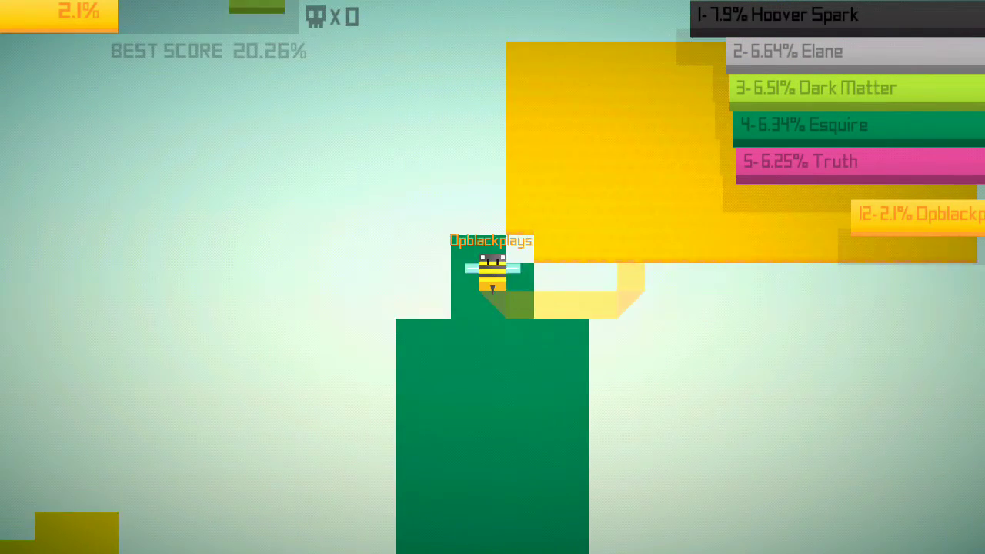
key(Up)
key(Left)
Steer the bee up, right, down and left until it dies at 0.14% territory
key(Up)
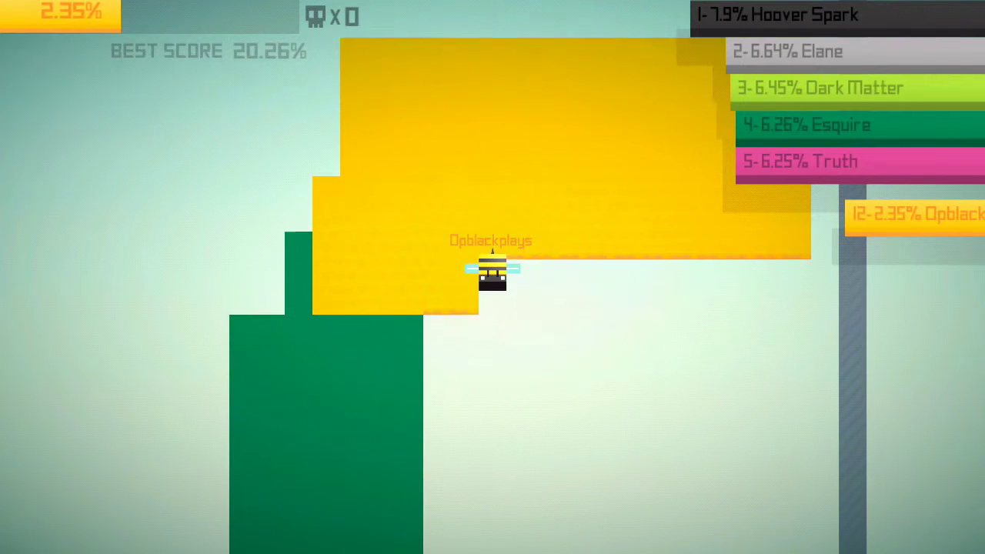
key(Right)
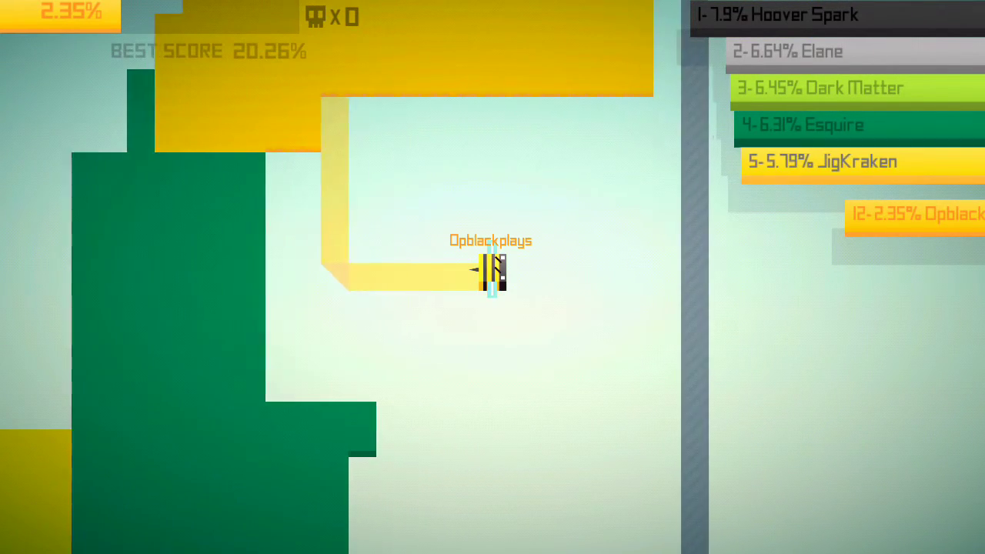
key(Down)
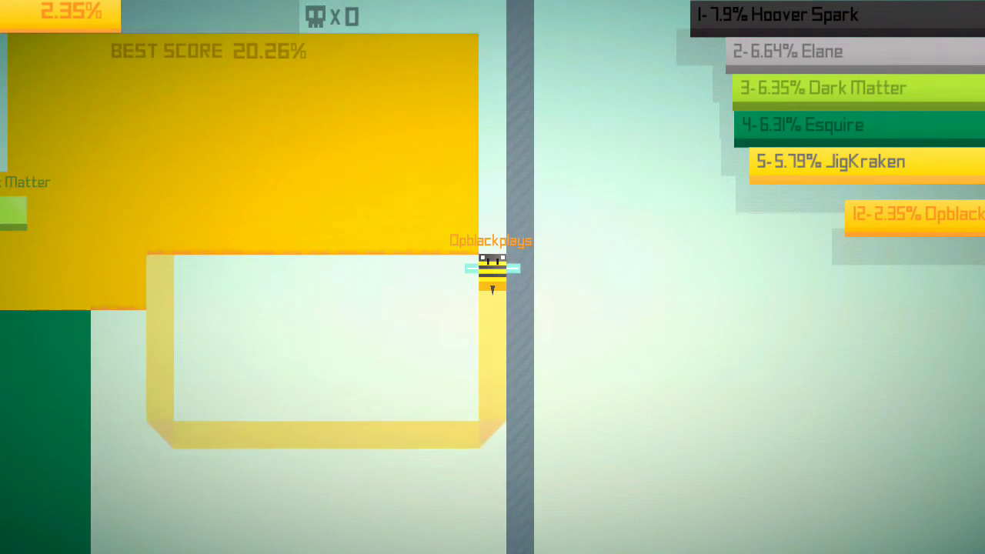
key(Left)
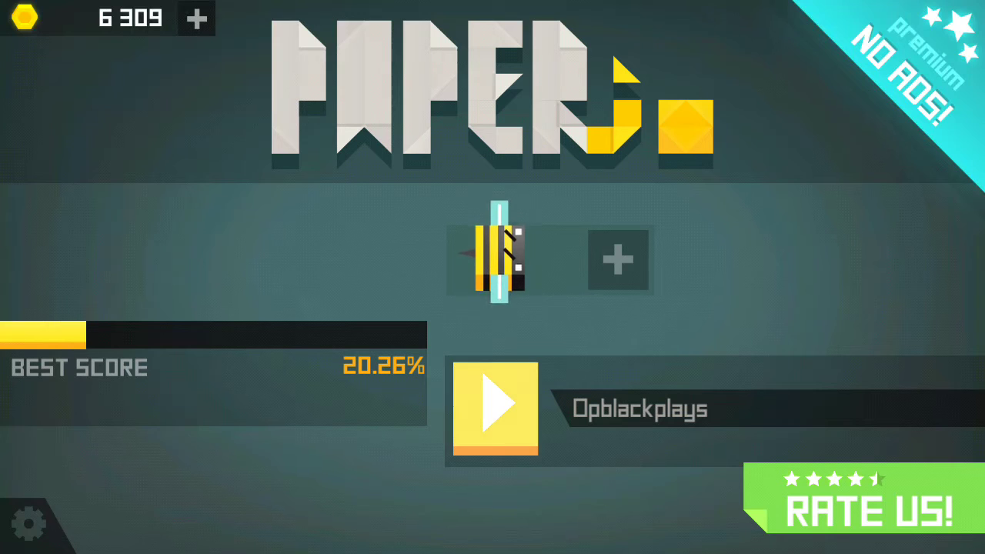
Play another round, ending at 2.37% territory with 2 kills and 99 coins
click(495, 408)
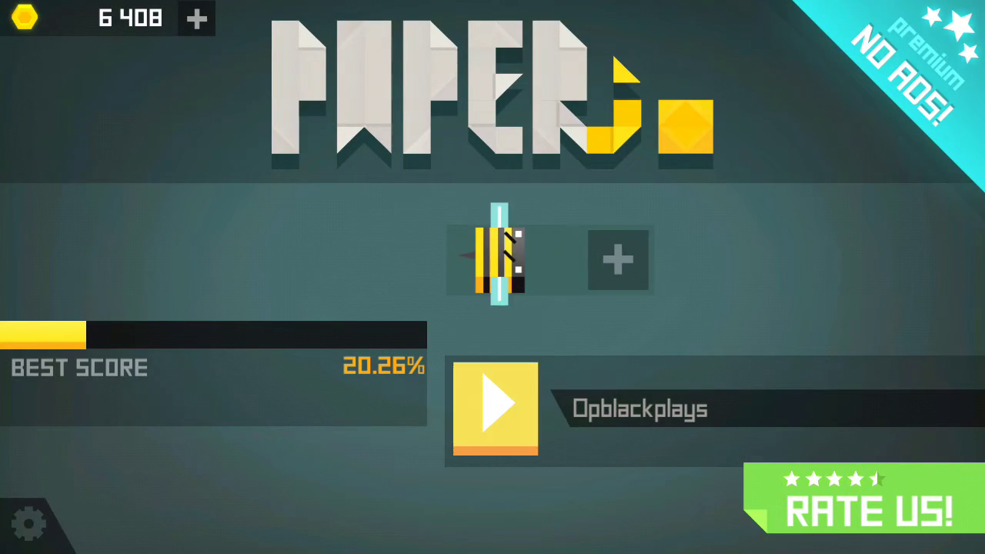
Loop the bee in and out of its territory, reaching 8.23% before dying in pink territory
click(495, 408)
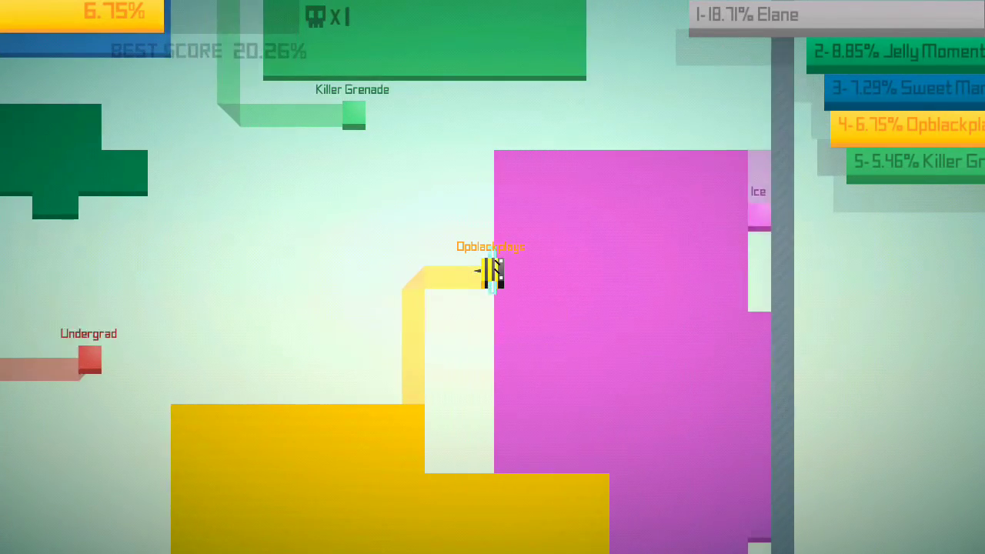
key(Down)
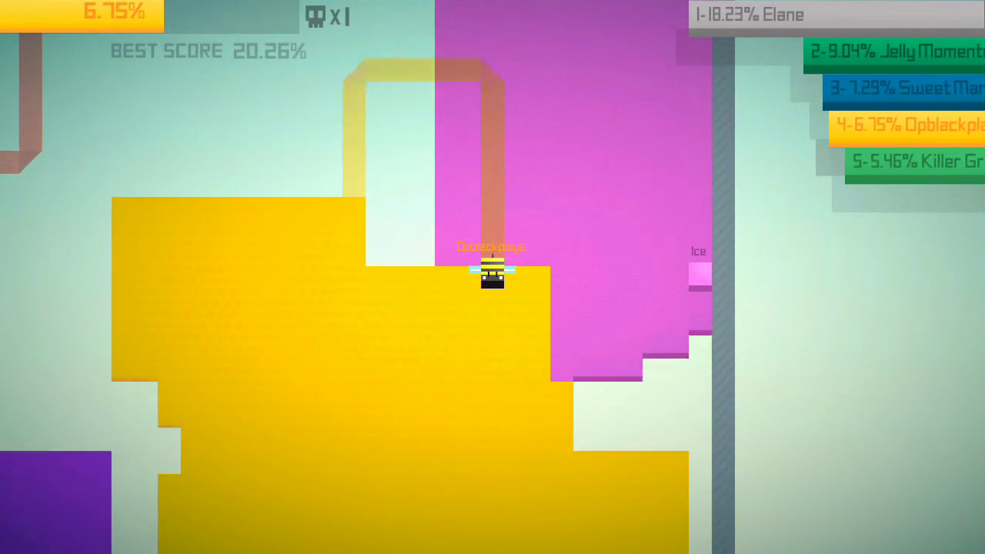
key(Left)
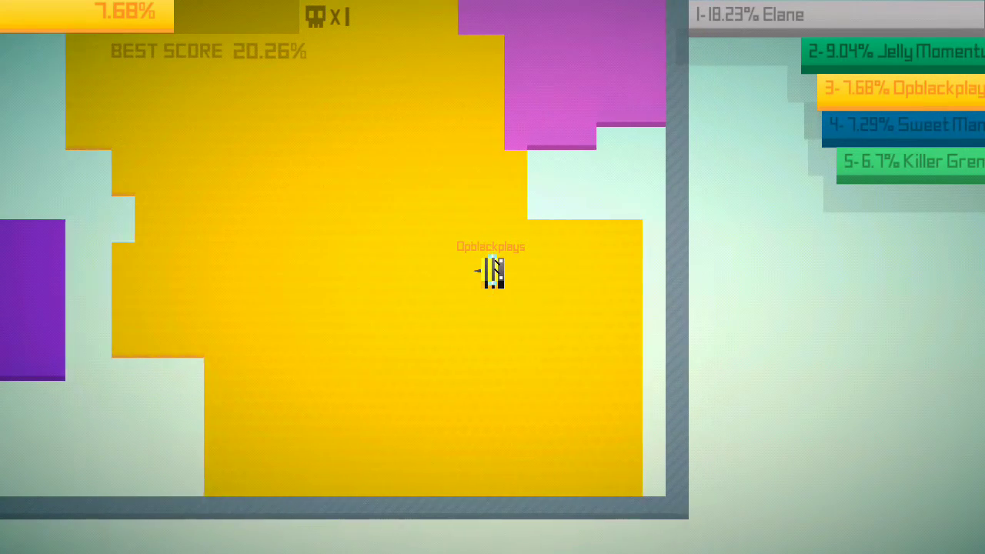
key(Up)
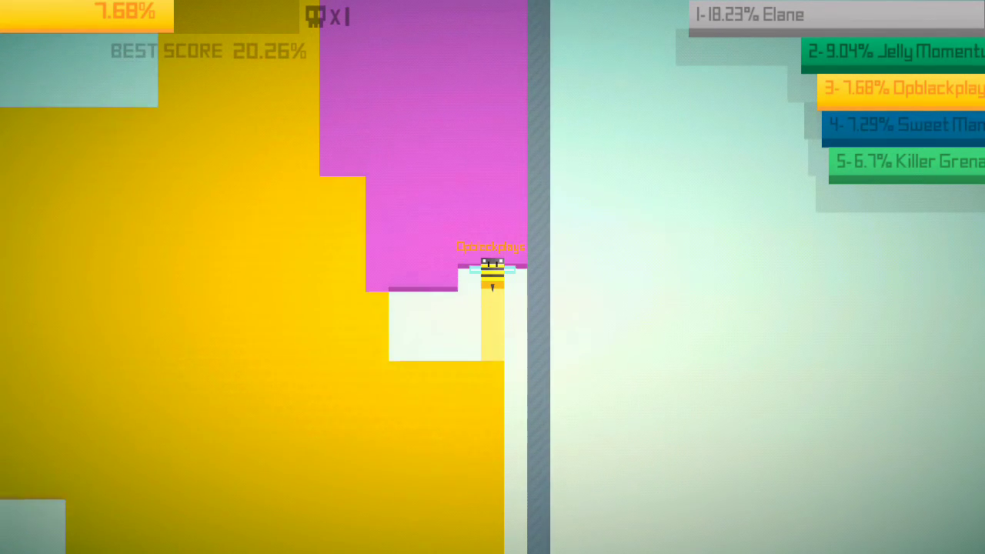
key(Left)
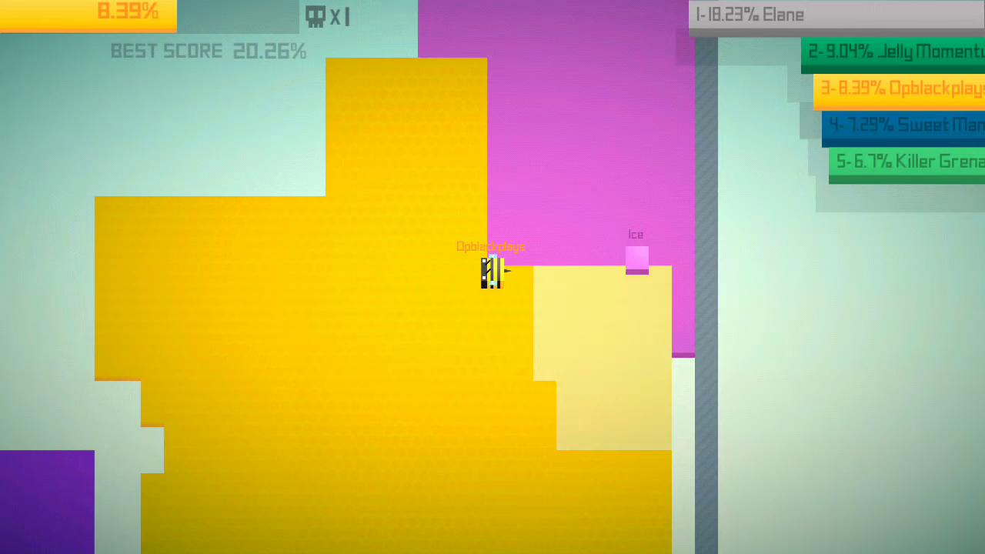
key(Right)
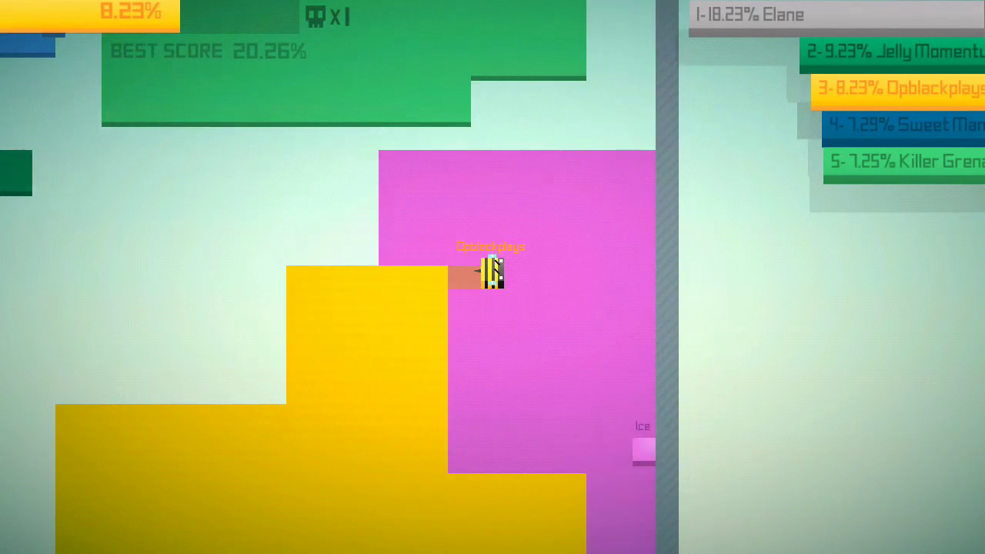
key(Down)
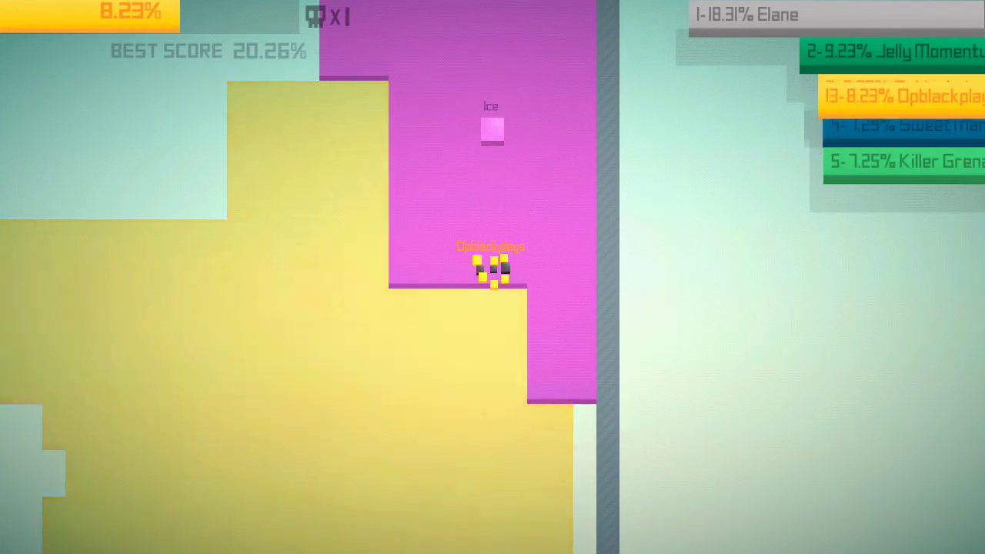